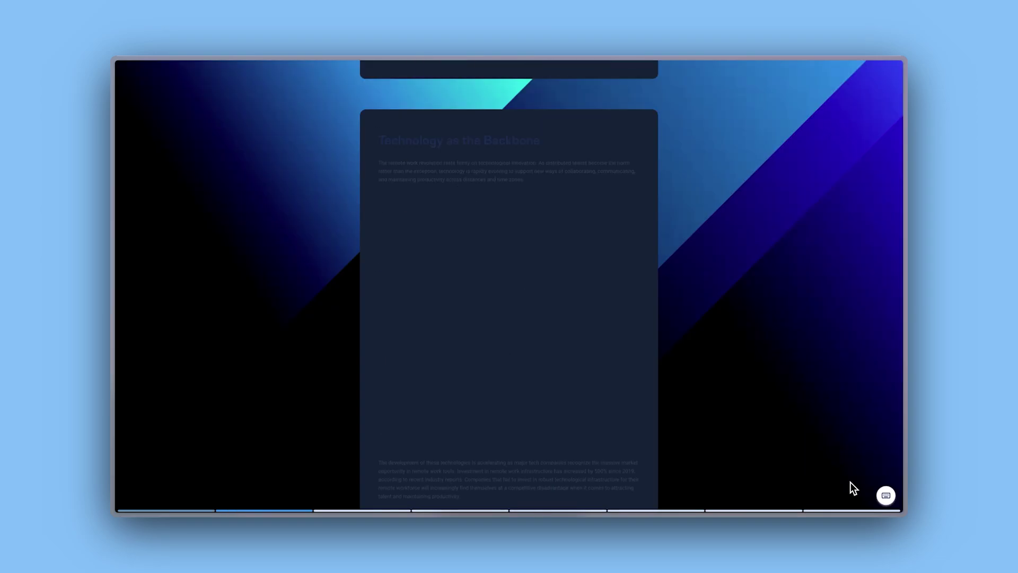
Advance the preview through the Hybrid Work Models and Global Talent and Digital Nomadism slides
{"action": "key", "text": "Right"}
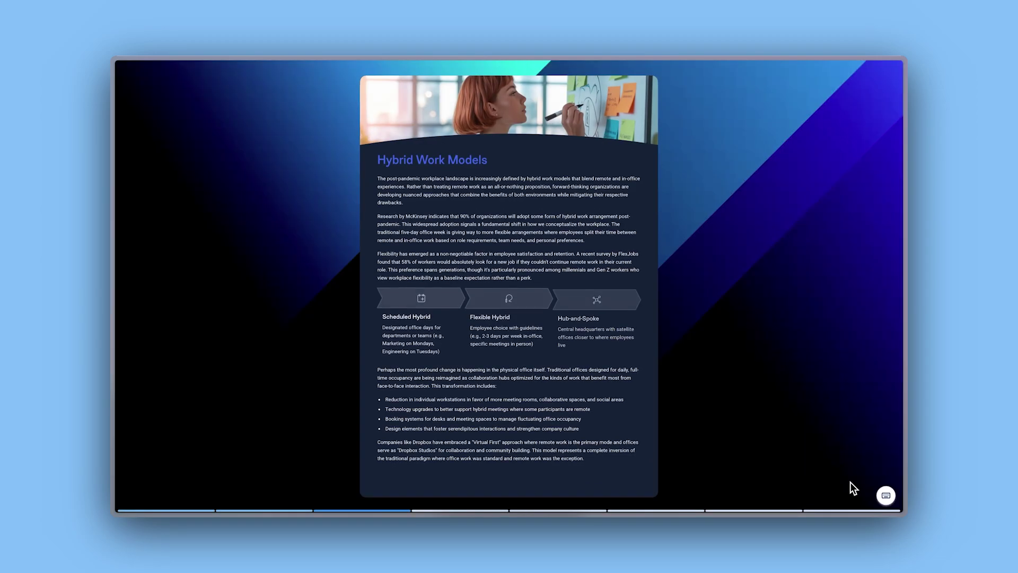
{"action": "key", "text": "Right"}
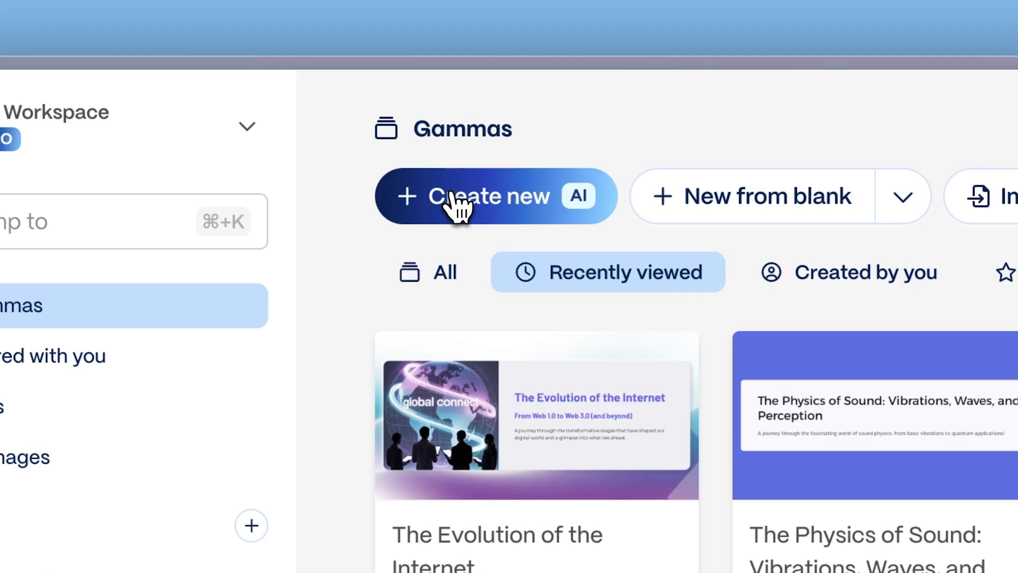
Start a new AI gamma by importing from Google Drive and sign in to reach the file picker
{"action": "left_click", "coordinate": [456, 205]}
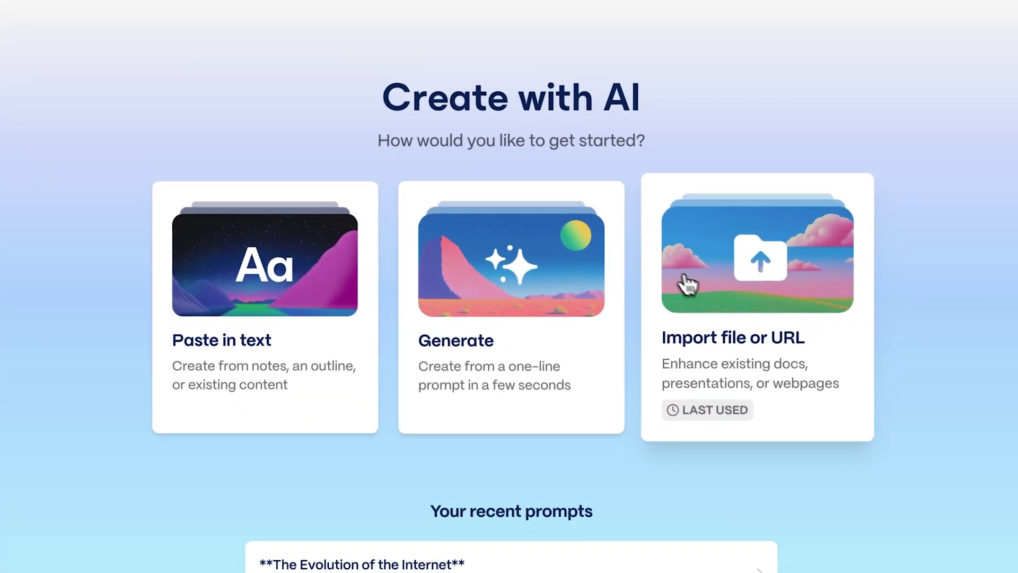
{"action": "left_click", "coordinate": [747, 298]}
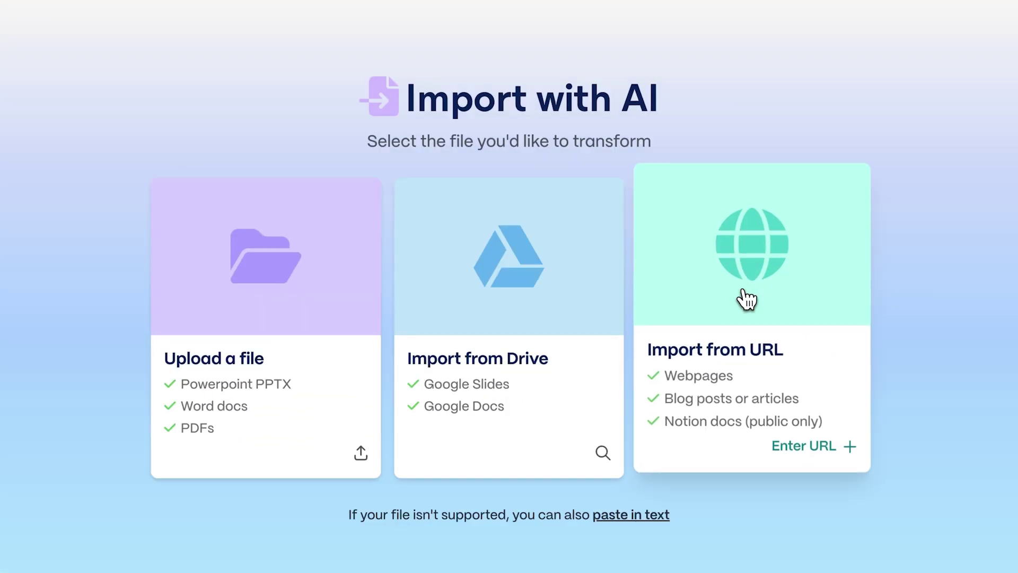
{"action": "left_click", "coordinate": [517, 304]}
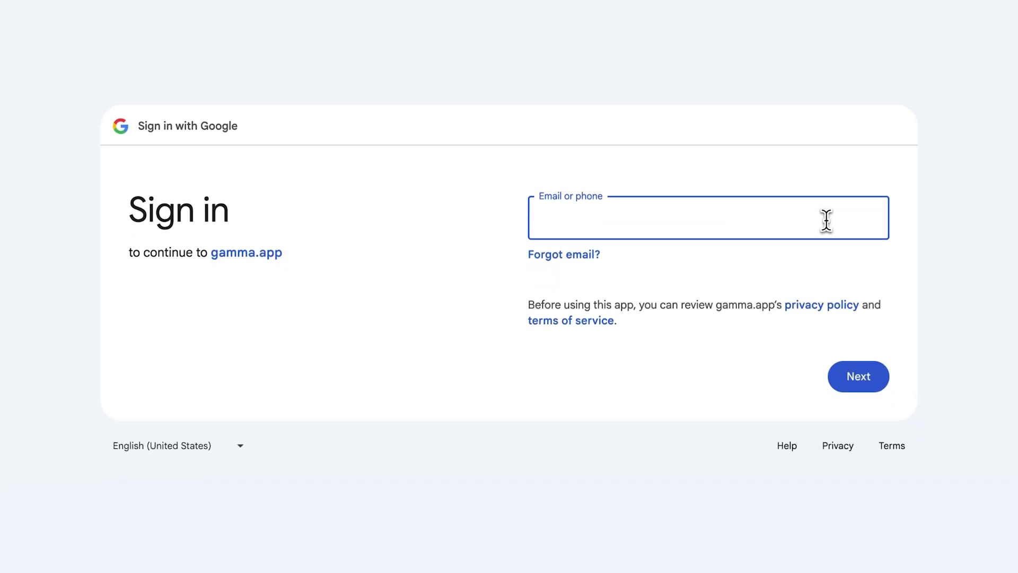
{"action": "key", "text": "Return"}
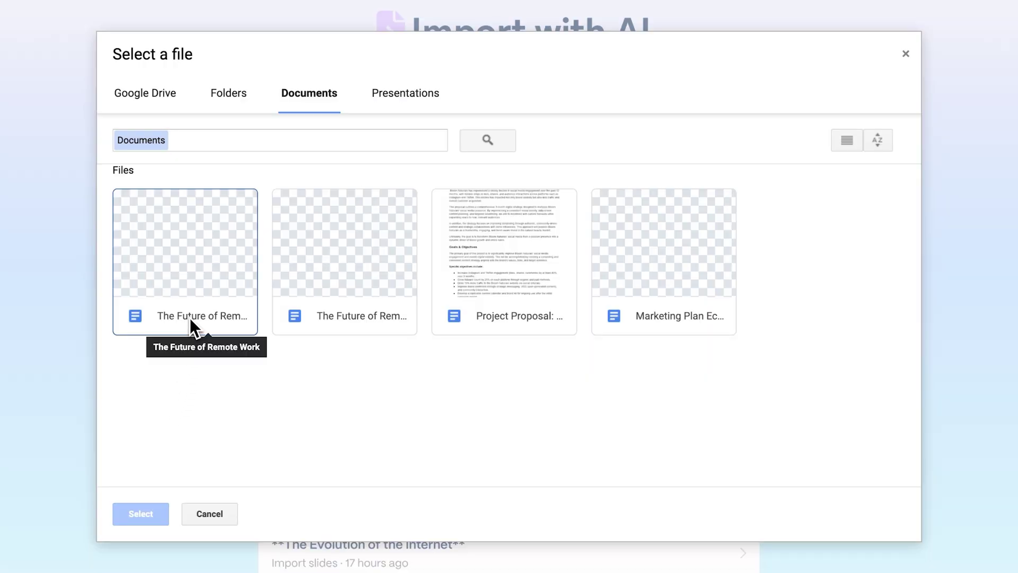
Import 'The Future of Remote Work' from Drive as a Document and continue to the prompt editor
{"action": "left_click", "coordinate": [190, 319]}
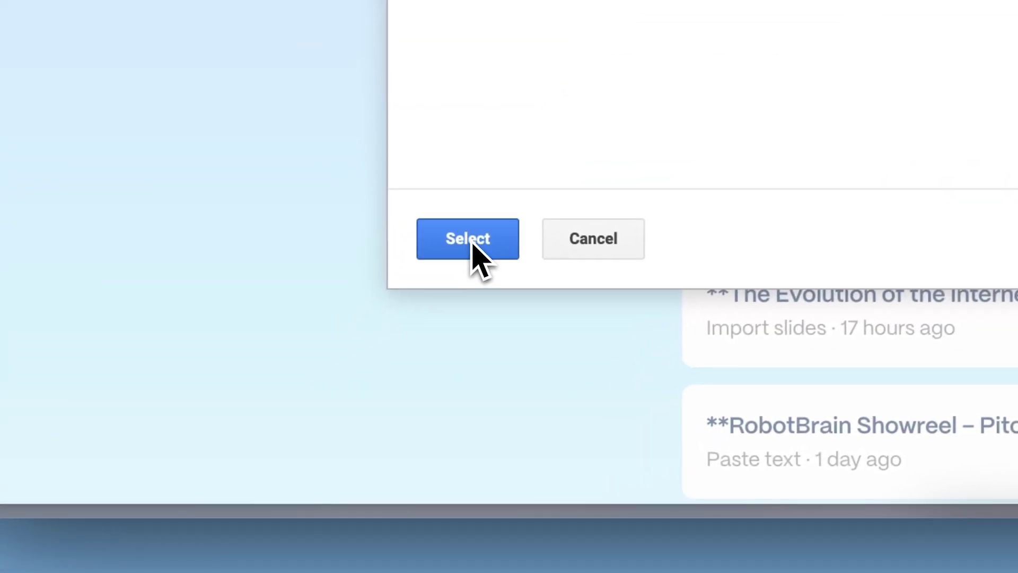
{"action": "left_click", "coordinate": [472, 243]}
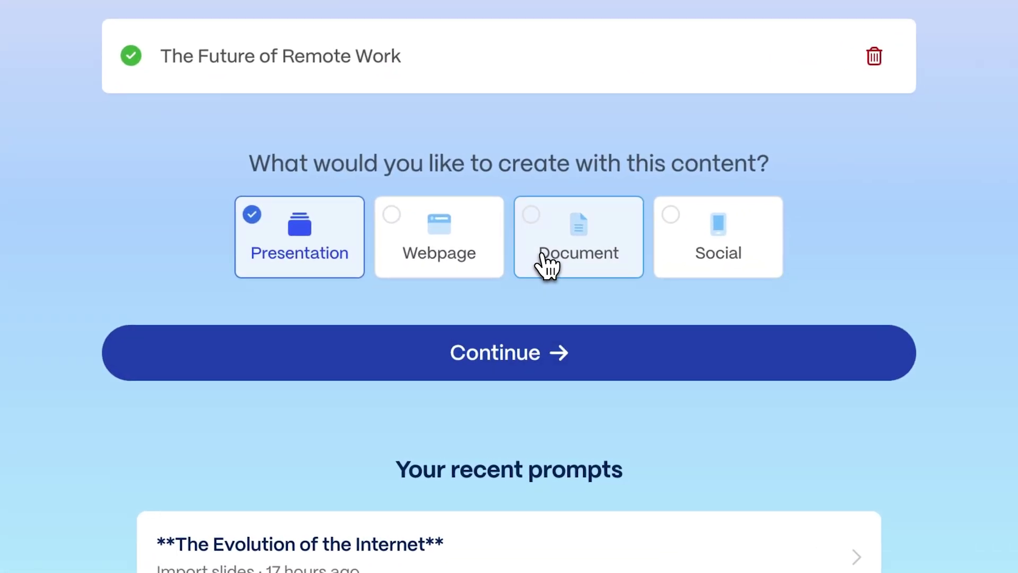
{"action": "left_click", "coordinate": [545, 269]}
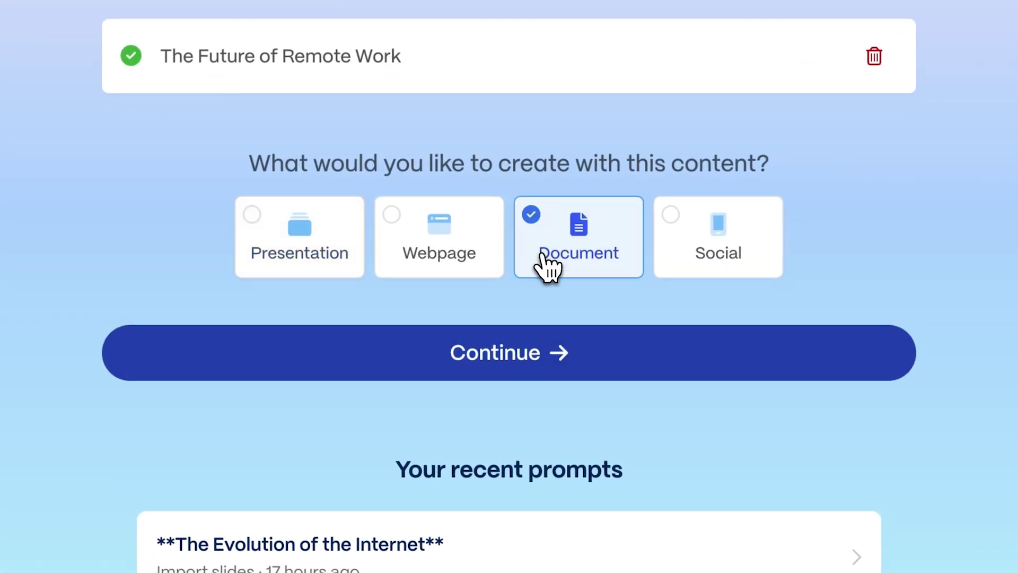
{"action": "left_click", "coordinate": [507, 377]}
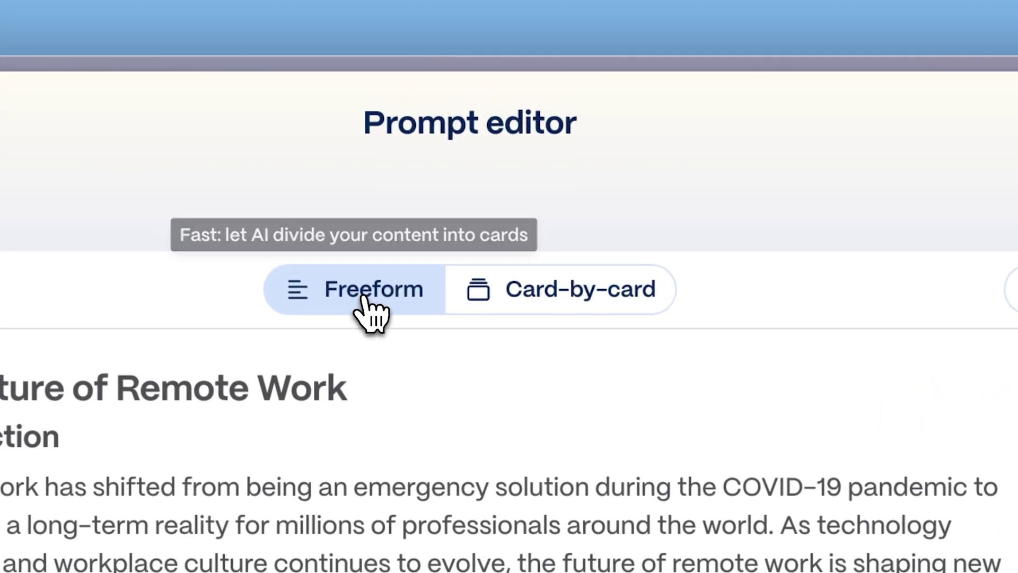
Set card-by-card extensive text for business leaders in a clear, forward-looking professional tone, keeping English (US)
{"action": "left_click", "coordinate": [363, 297]}
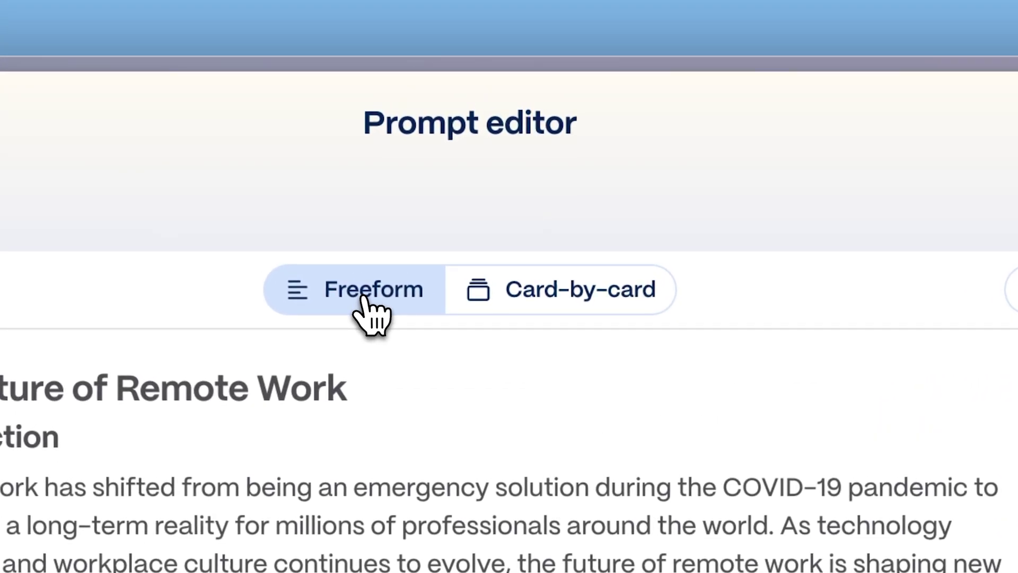
{"action": "left_click", "coordinate": [580, 313]}
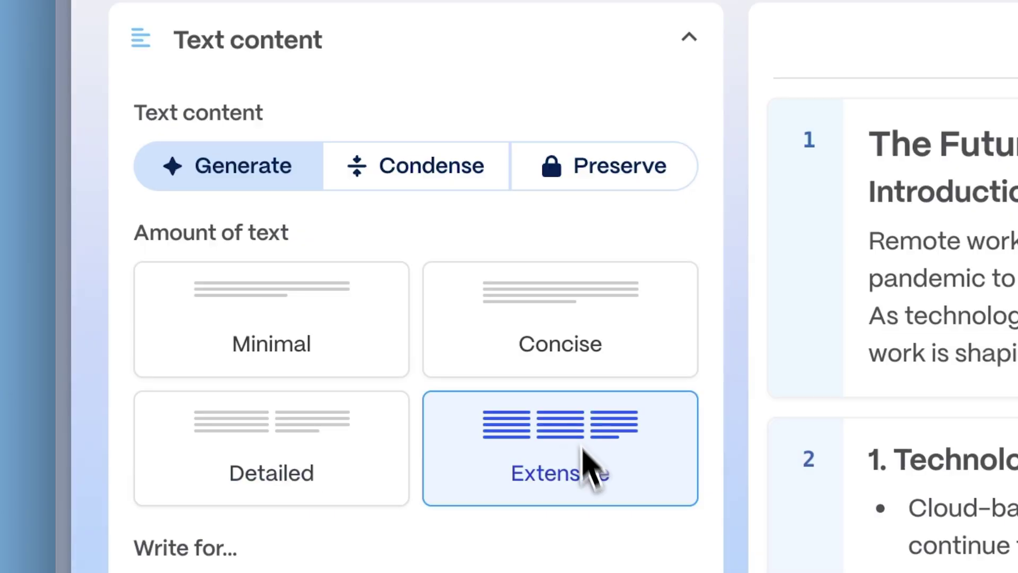
{"action": "left_click", "coordinate": [618, 292]}
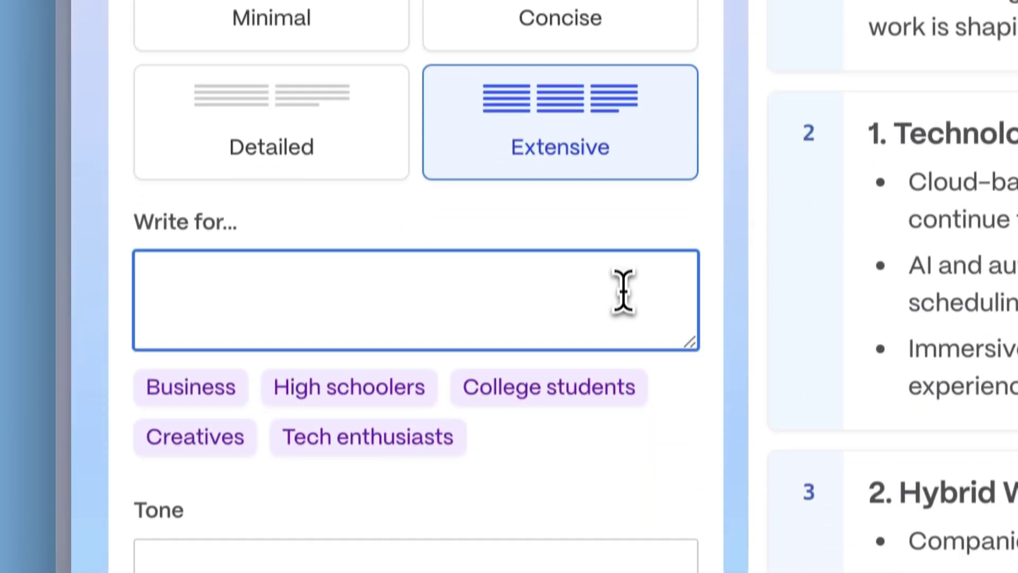
{"action": "type", "text": "Business leaders"}
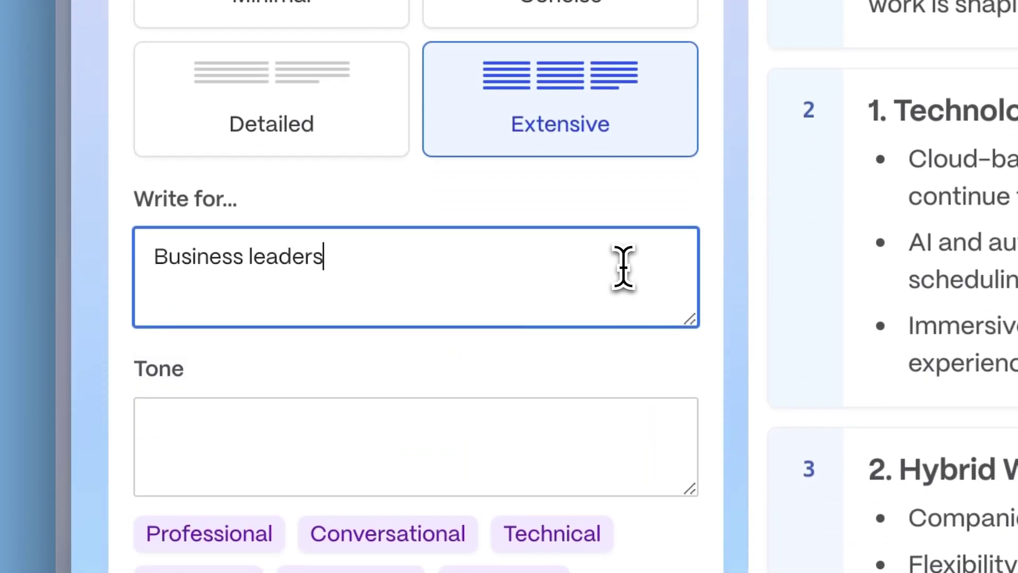
{"action": "left_click", "coordinate": [653, 259]}
{"action": "type", "text": "Clear, forward-looking, professional"}
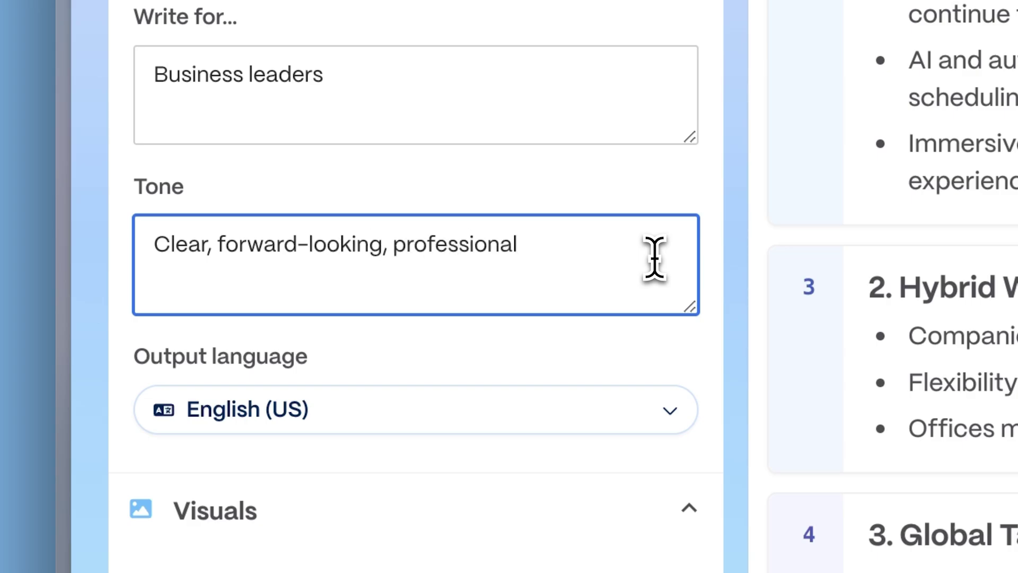
{"action": "left_click", "coordinate": [510, 156]}
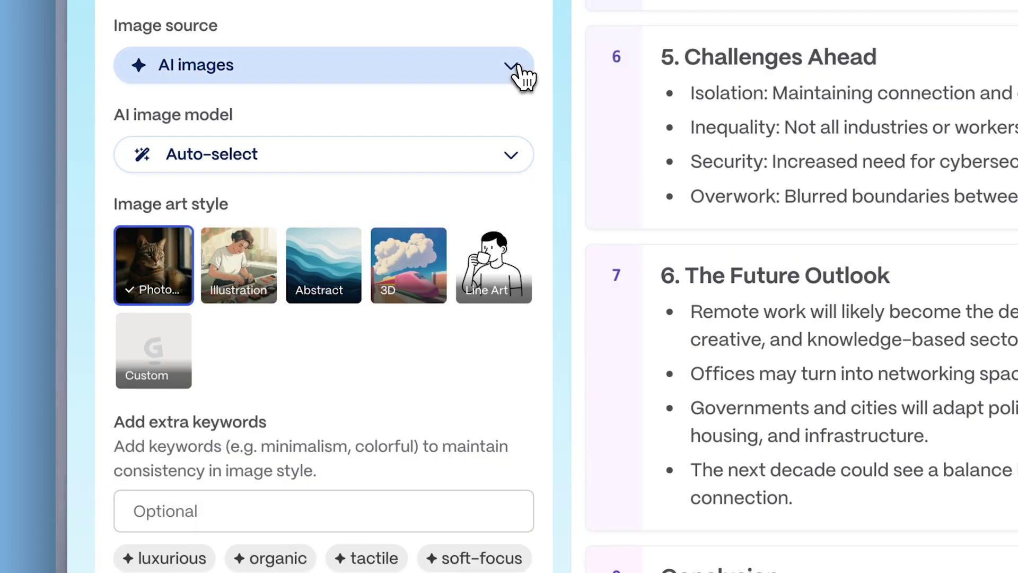
{"action": "left_click", "coordinate": [517, 74]}
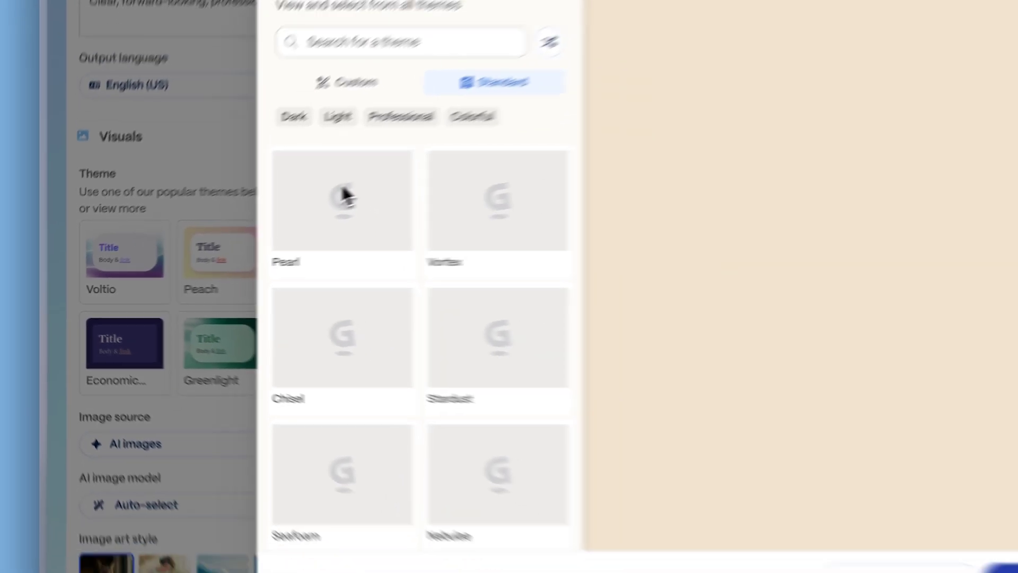
Preview the Chimney Smoke, Chimney Dust, Orbit and Cornflower themes
{"action": "left_click", "coordinate": [370, 321]}
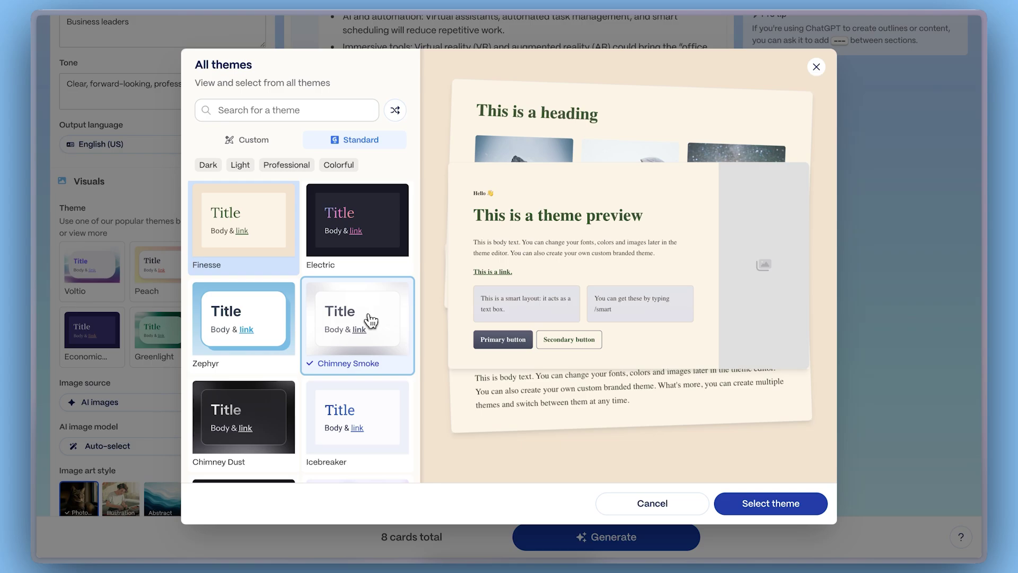
{"action": "left_click", "coordinate": [269, 414]}
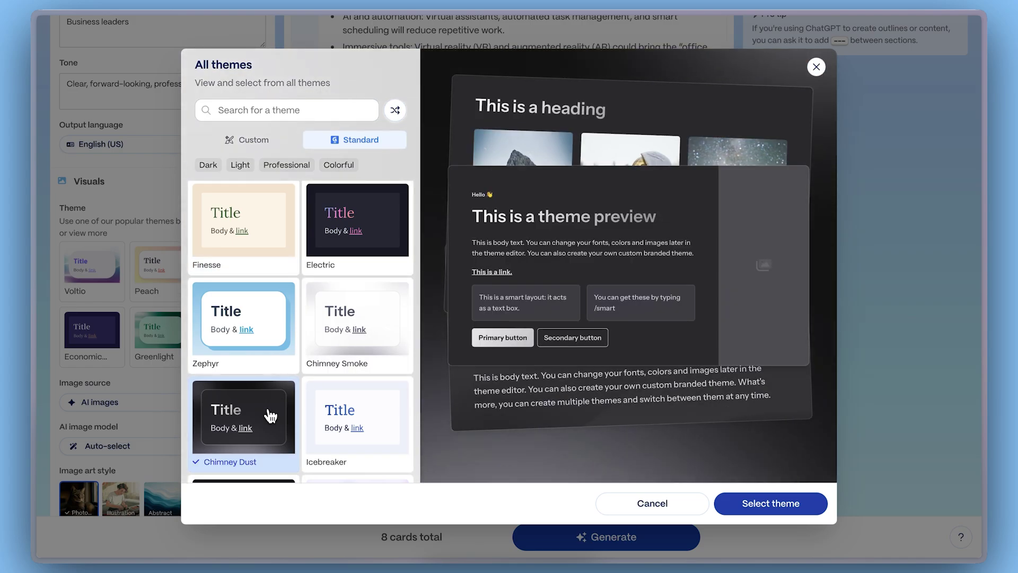
{"action": "scroll", "coordinate": [269, 415], "scroll_direction": "down", "scroll_amount": 3}
{"action": "left_click", "coordinate": [269, 415]}
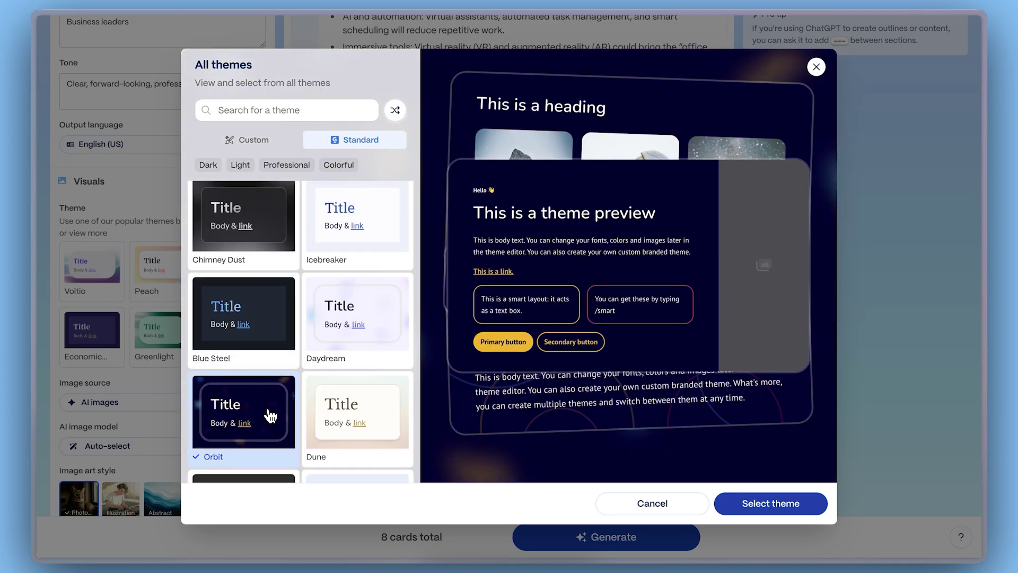
{"action": "scroll", "coordinate": [270, 414], "scroll_direction": "down", "scroll_amount": 1}
{"action": "scroll", "coordinate": [269, 415], "scroll_direction": "down", "scroll_amount": 2}
{"action": "left_click", "coordinate": [269, 415]}
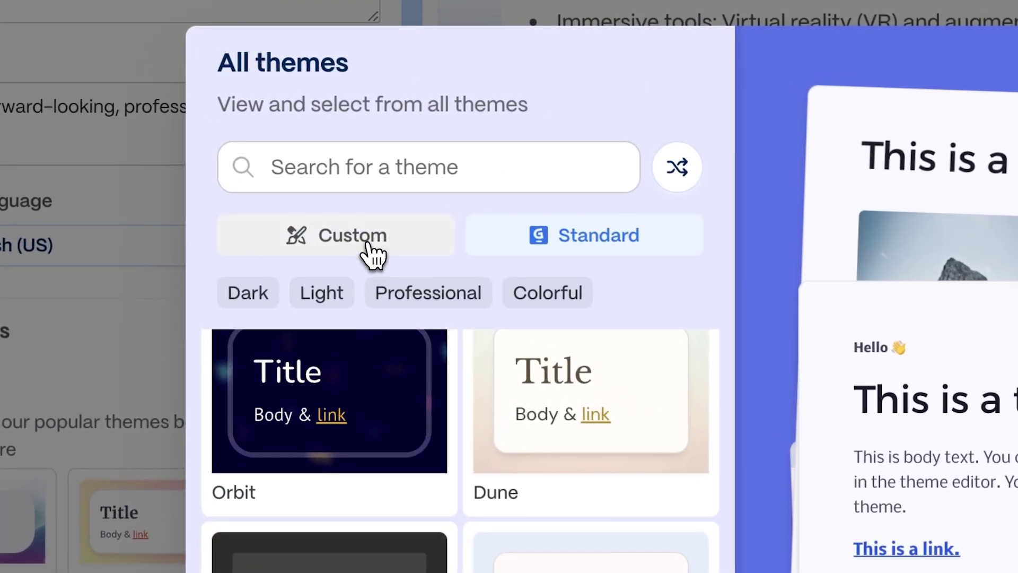
Choose the dark blue theme from the Custom themes and apply it
{"action": "left_click", "coordinate": [253, 139]}
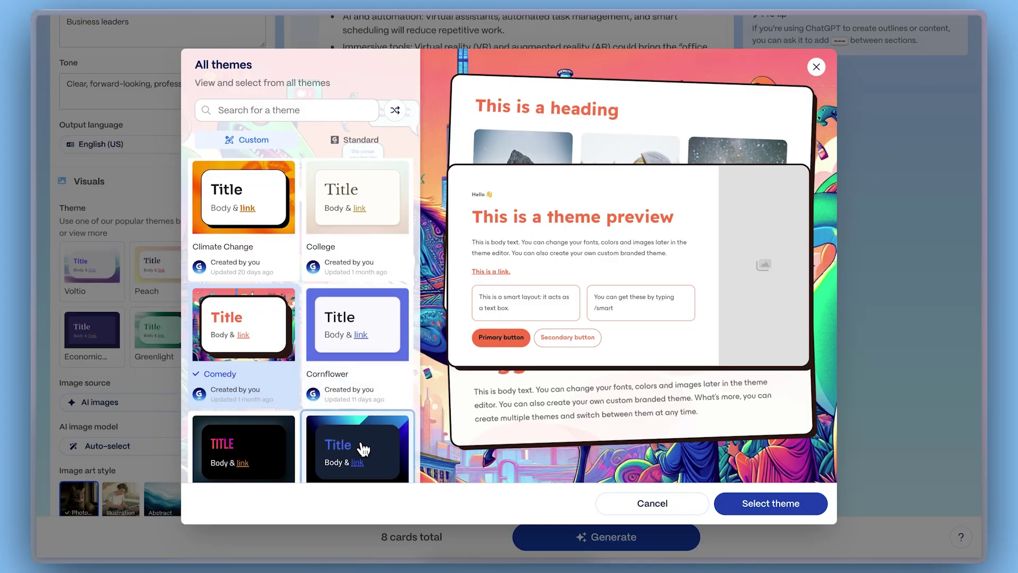
{"action": "left_click", "coordinate": [364, 450]}
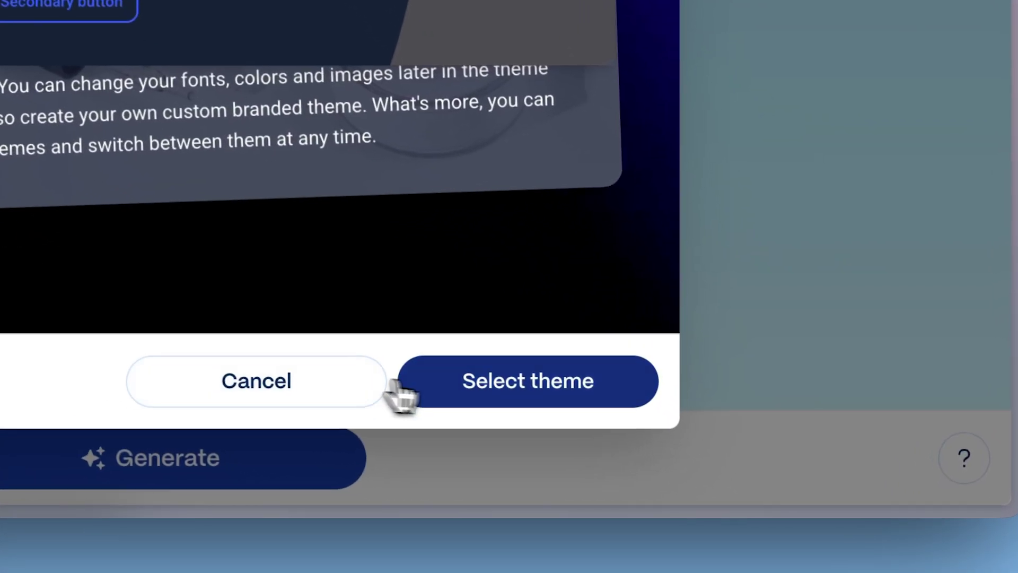
{"action": "left_click", "coordinate": [539, 412]}
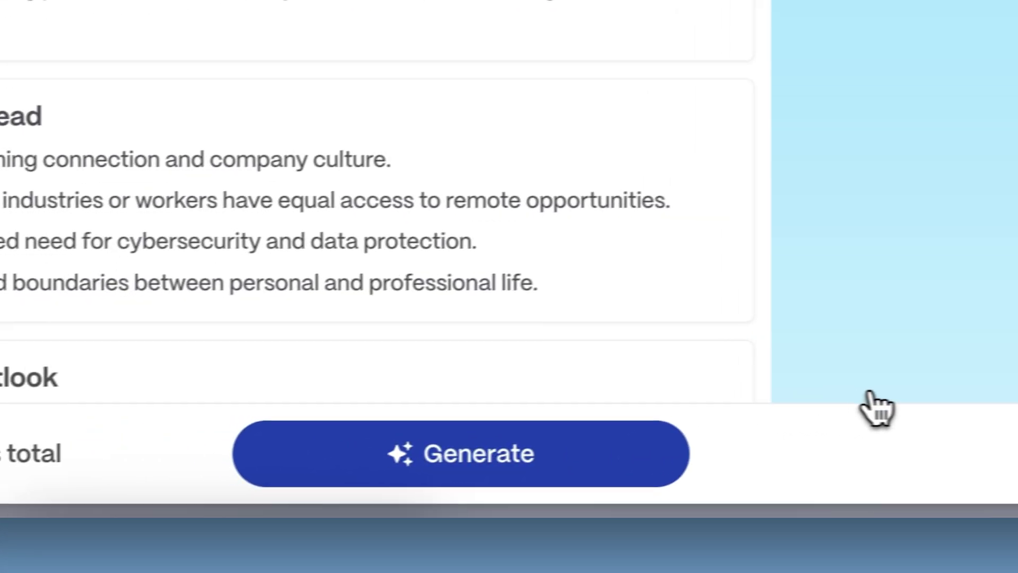
Generate the deck and turn the Technology as the Backbone text into joined icon boxes
{"action": "left_click", "coordinate": [516, 468]}
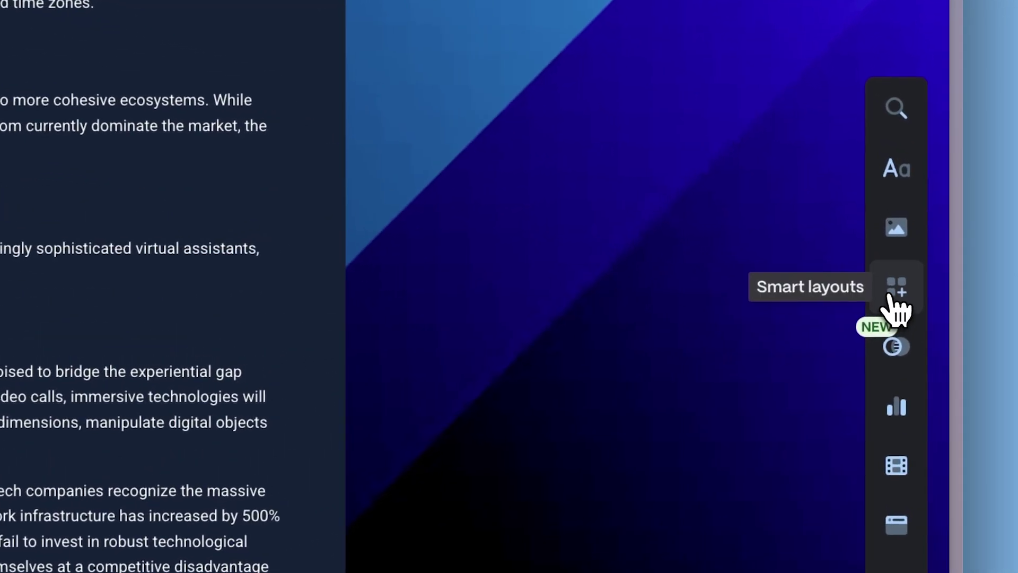
{"action": "left_click", "coordinate": [897, 308]}
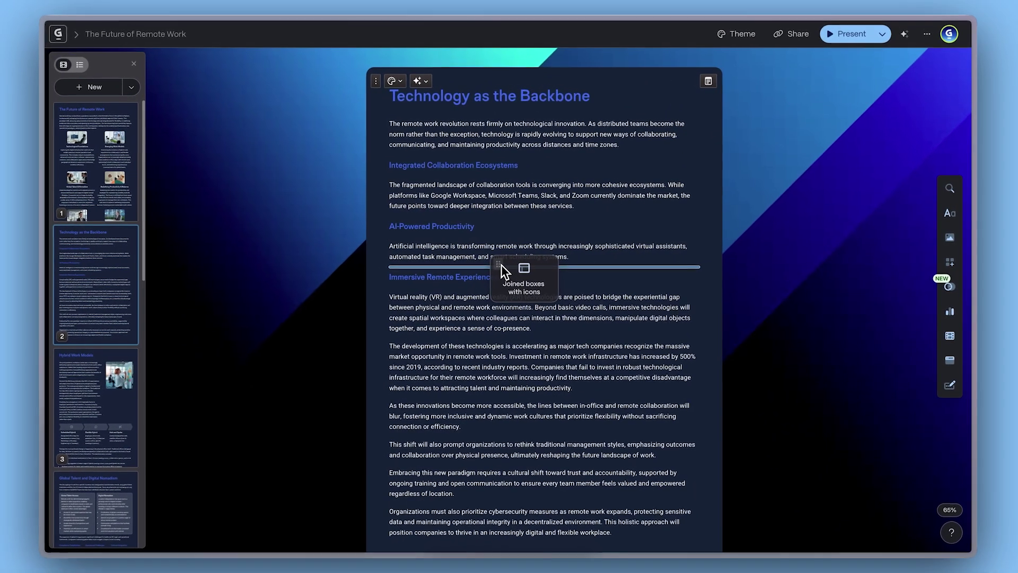
{"action": "left_click_drag", "start_coordinate": [349, 276], "coordinate": [502, 265]}
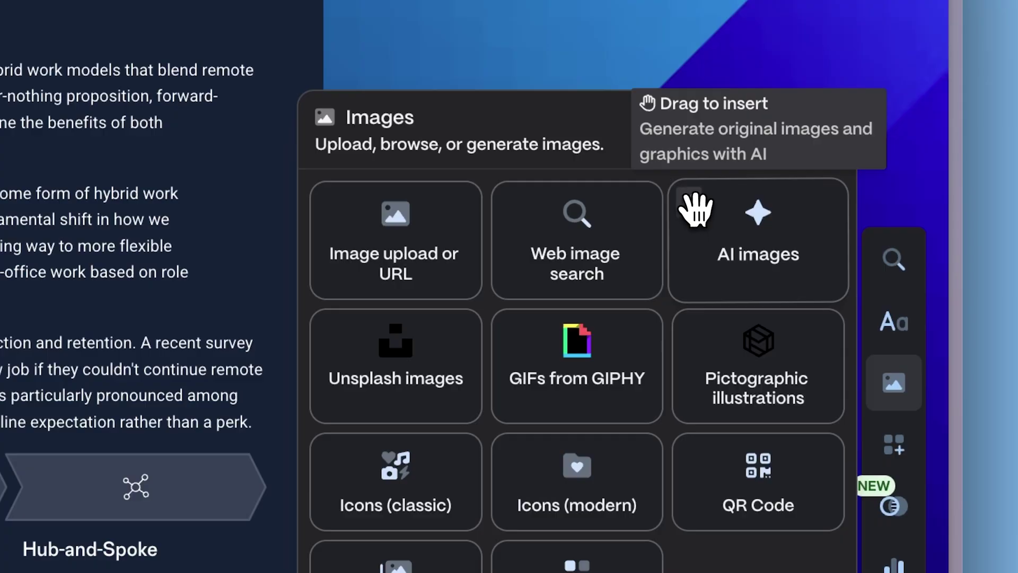
Add an AI image to card 3, a column chart to Challenges Ahead and arrow bars to the productivity card
{"action": "left_click_drag", "start_coordinate": [872, 170], "coordinate": [522, 65]}
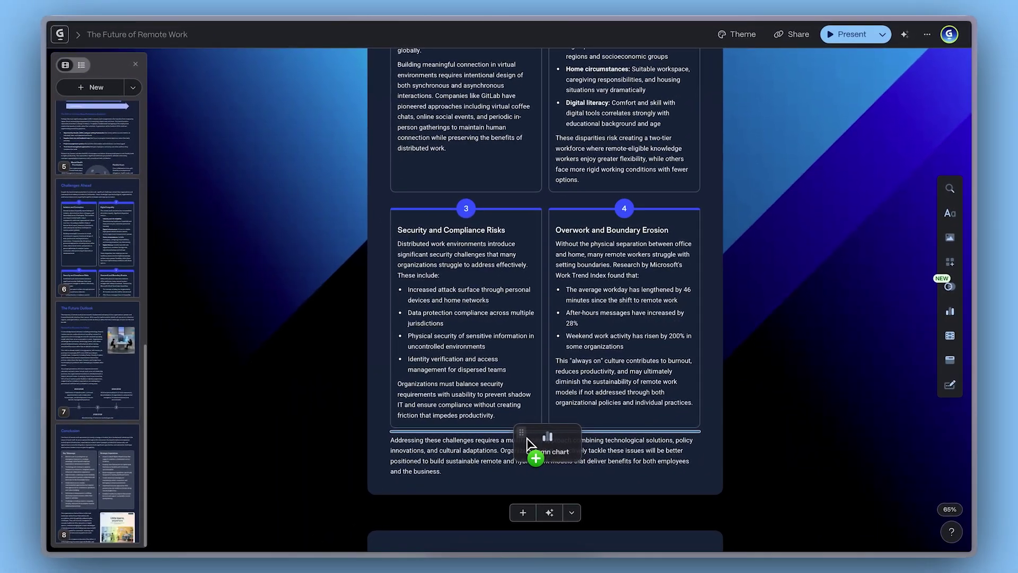
{"action": "left_click_drag", "start_coordinate": [491, 470], "coordinate": [493, 472]}
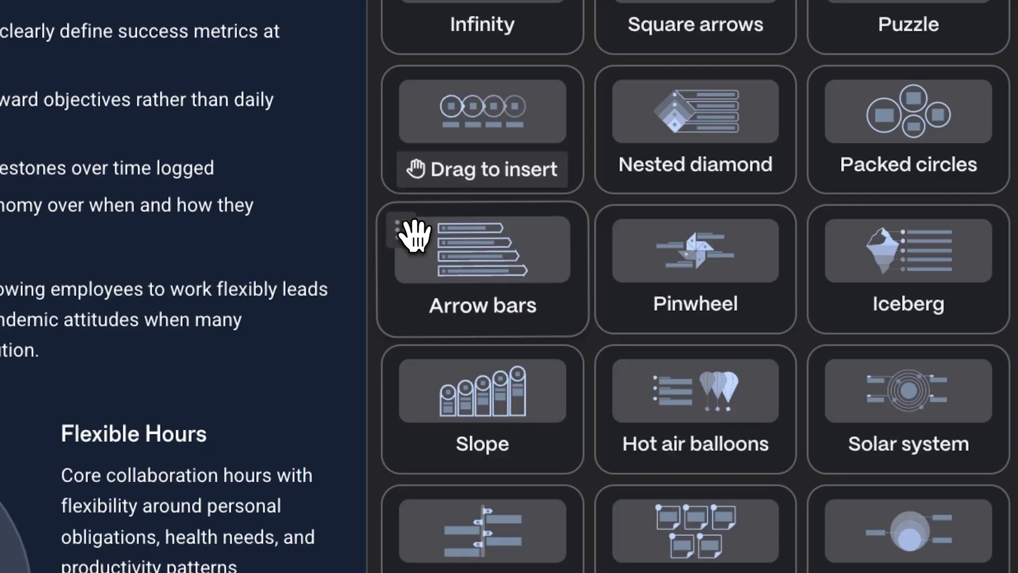
{"action": "left_click_drag", "start_coordinate": [729, 346], "coordinate": [518, 189]}
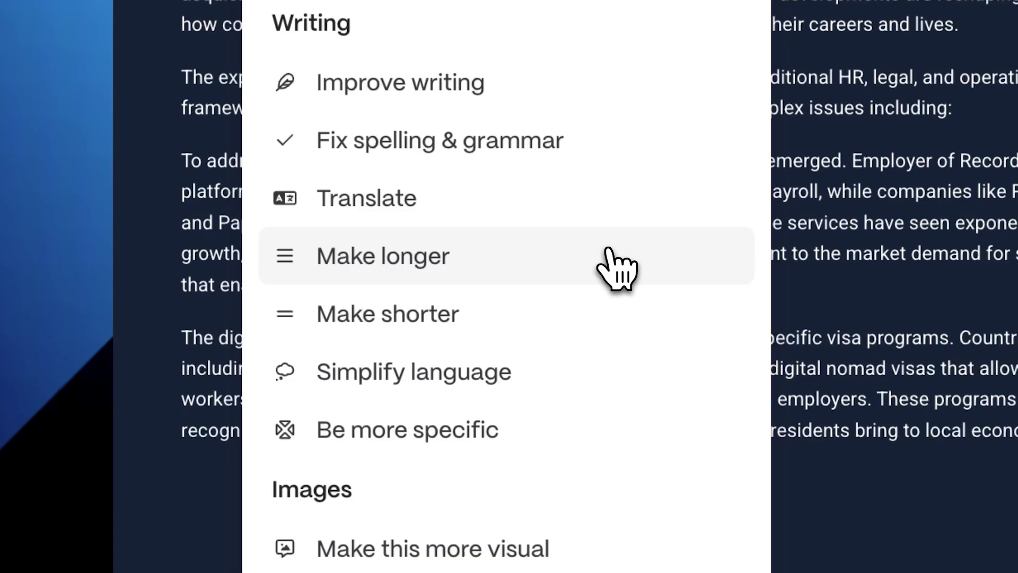
Make the Conclusion card longer and more visual with AI, then request a visual timeline for The Future Outlook
{"action": "left_click", "coordinate": [609, 253]}
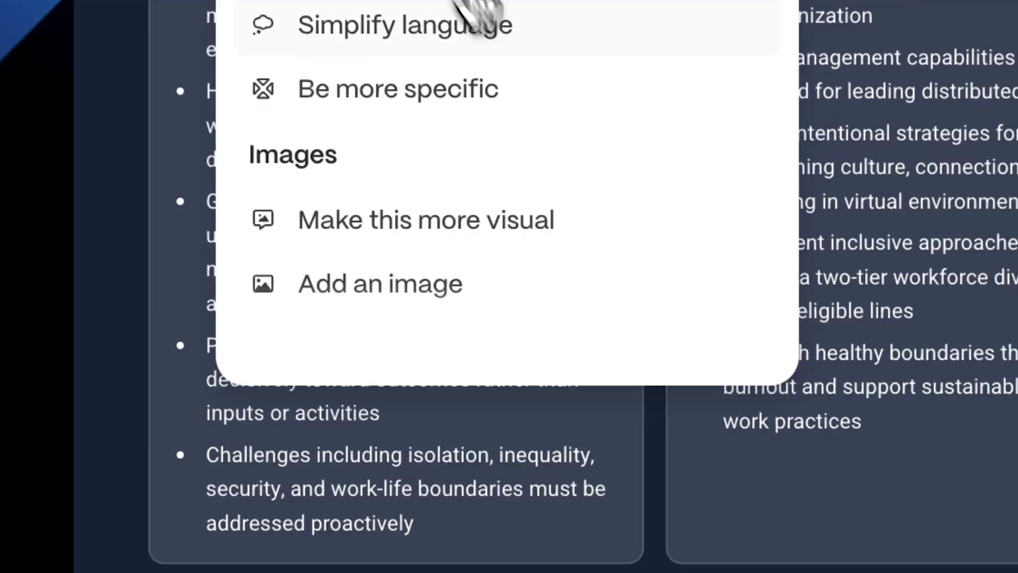
{"action": "left_click", "coordinate": [621, 250]}
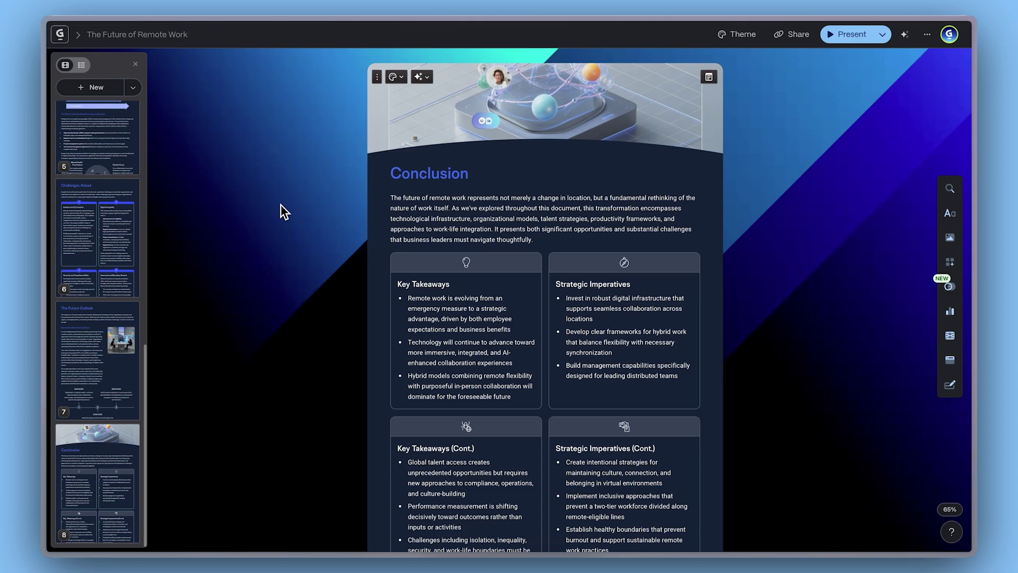
{"action": "scroll", "coordinate": [308, 191], "scroll_direction": "up", "scroll_amount": 10}
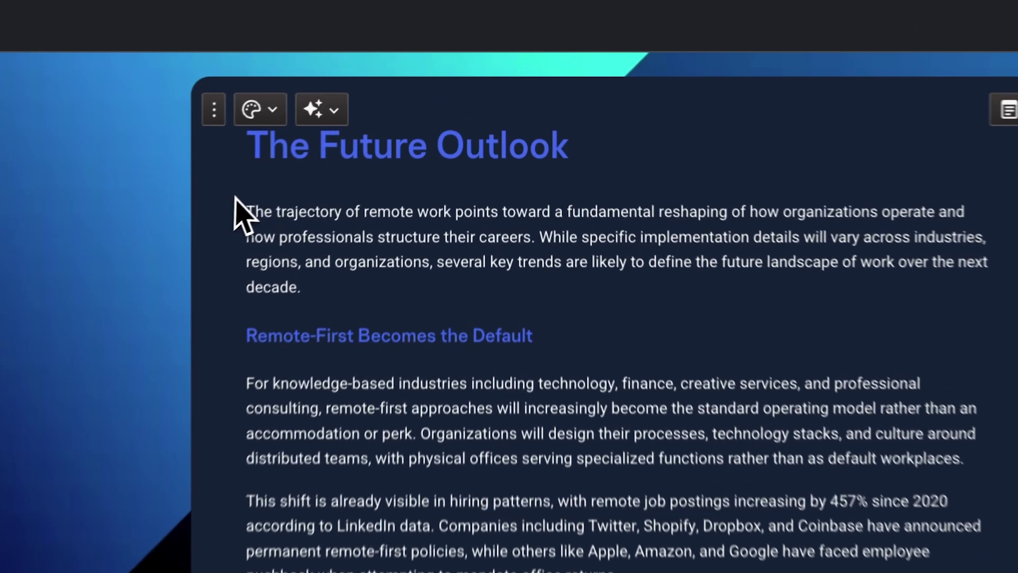
{"action": "left_click", "coordinate": [420, 74]}
{"action": "type", "text": "Enhance this card with a more visua"}
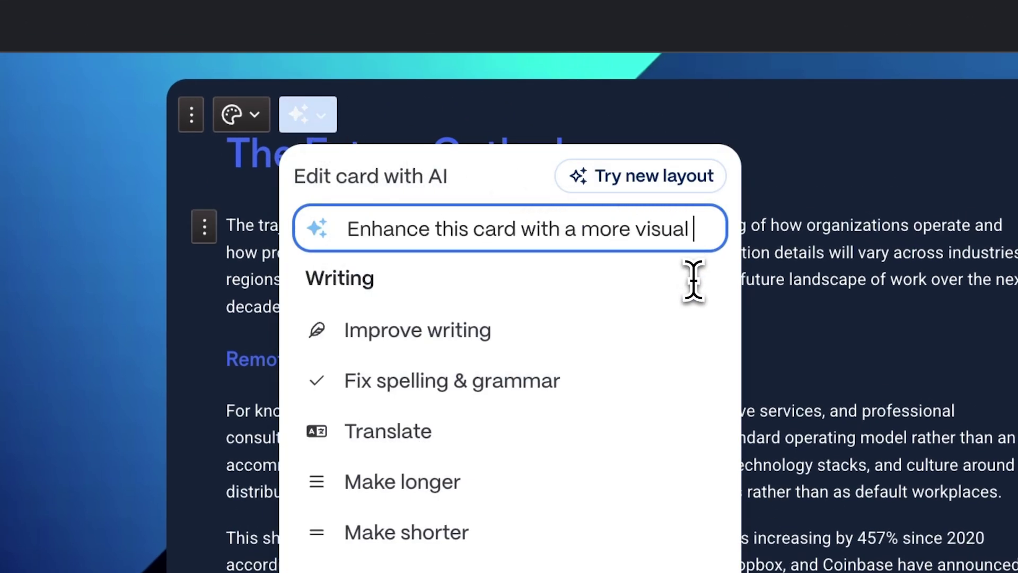
{"action": "type", "text": "look"}
{"action": "key", "text": "Return"}
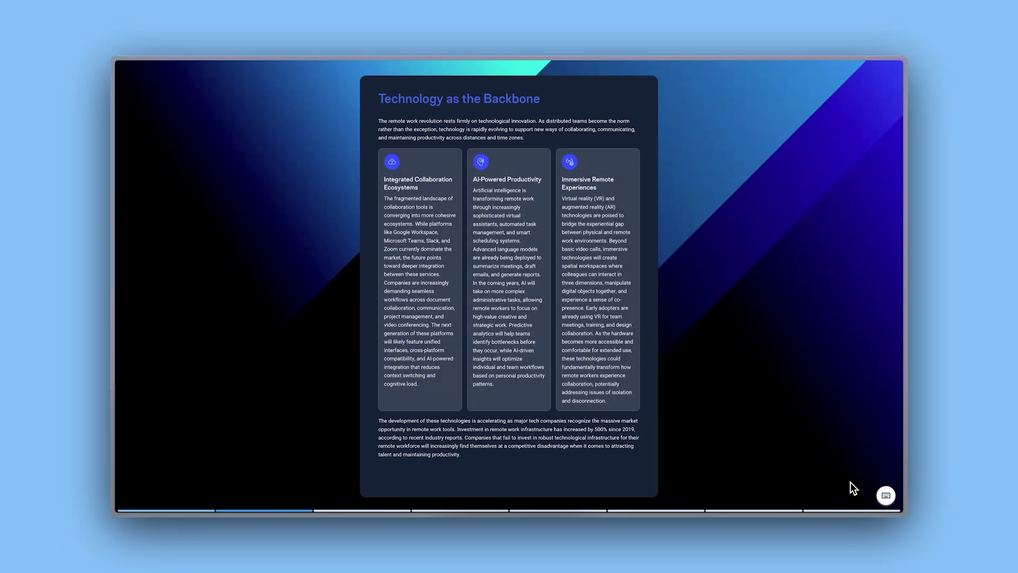
Advance to Hybrid Work Models, copy the public view link and show the export options
{"action": "key", "text": "Right"}
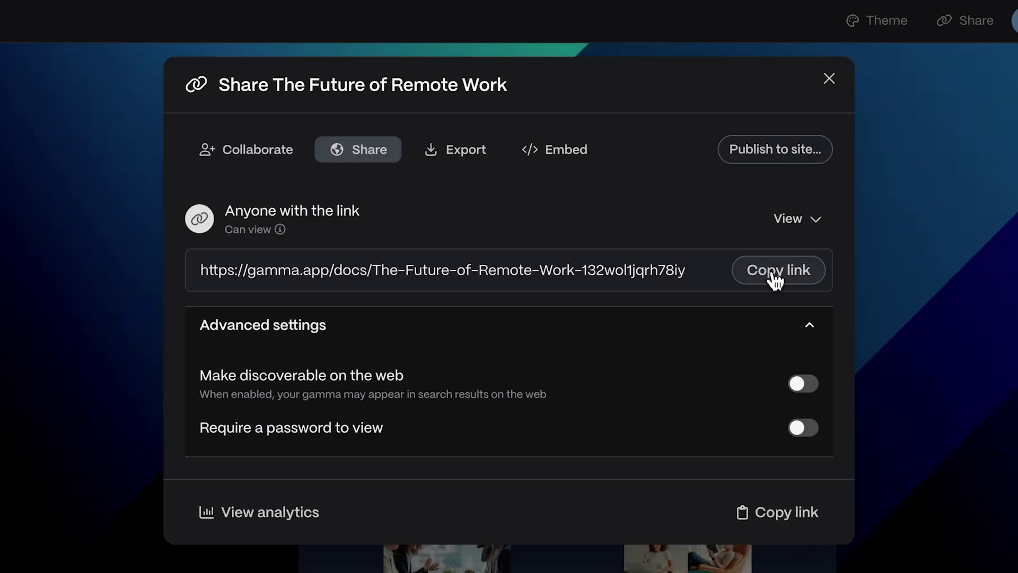
{"action": "left_click", "coordinate": [773, 278]}
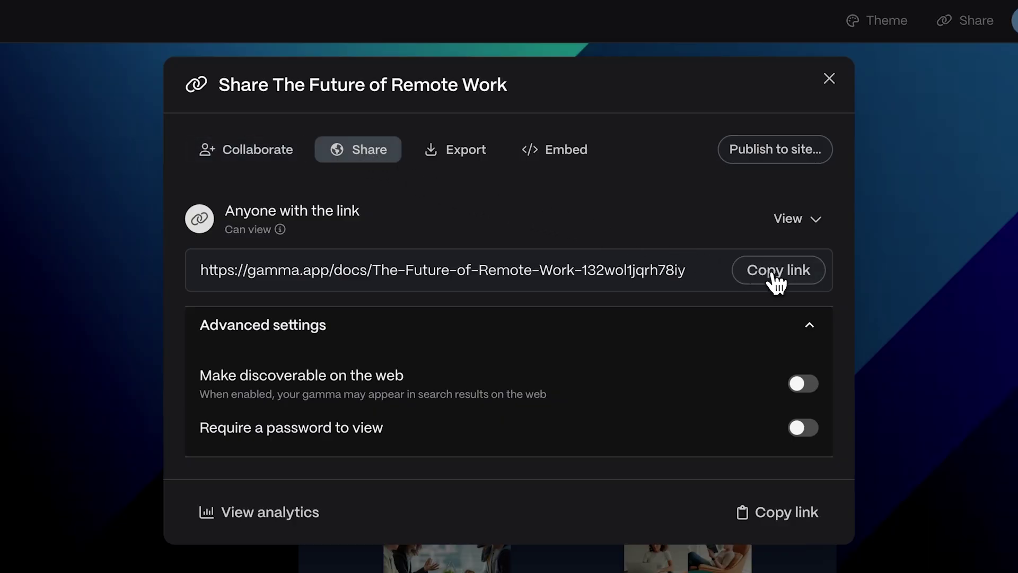
{"action": "left_click", "coordinate": [468, 163]}
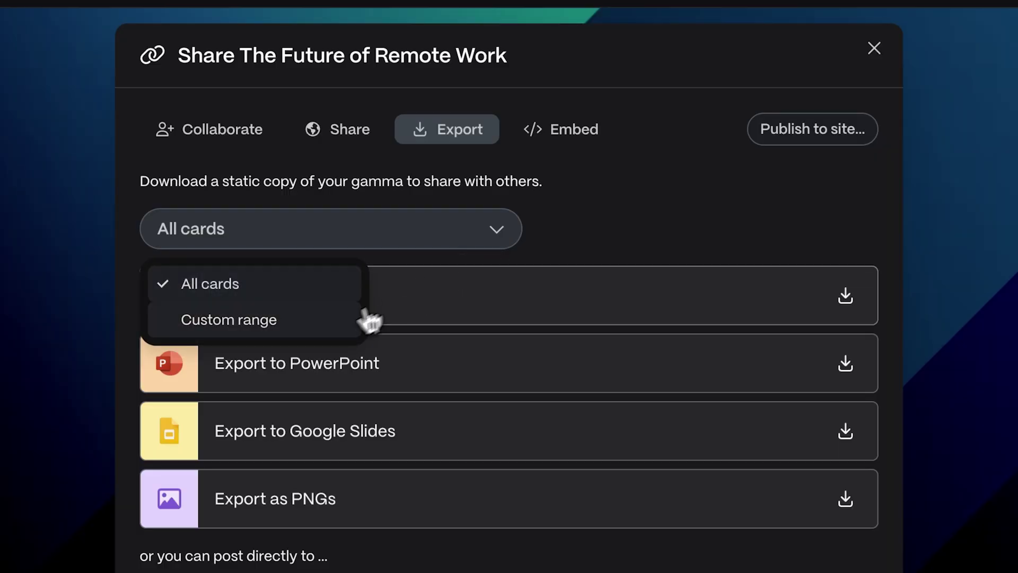
Limit the export to a custom card range of 1-4
{"action": "left_click", "coordinate": [354, 320]}
{"action": "left_click", "coordinate": [586, 227]}
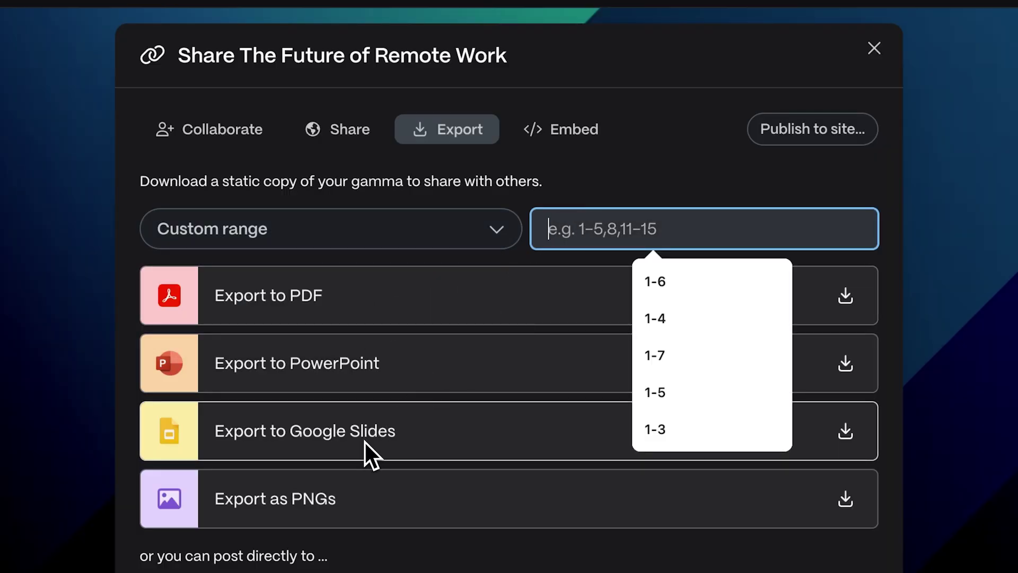
{"action": "type", "text": "1-4"}
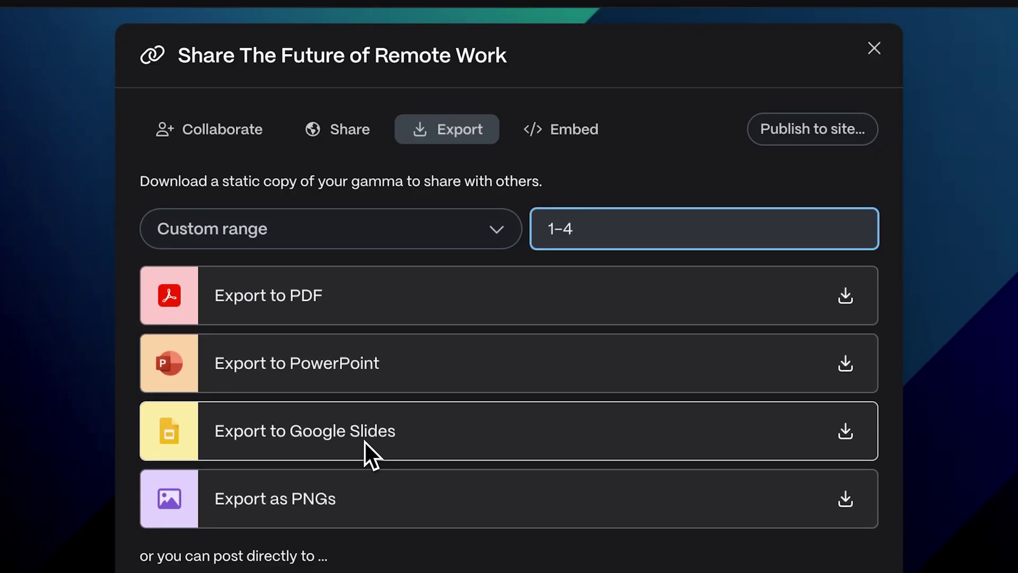